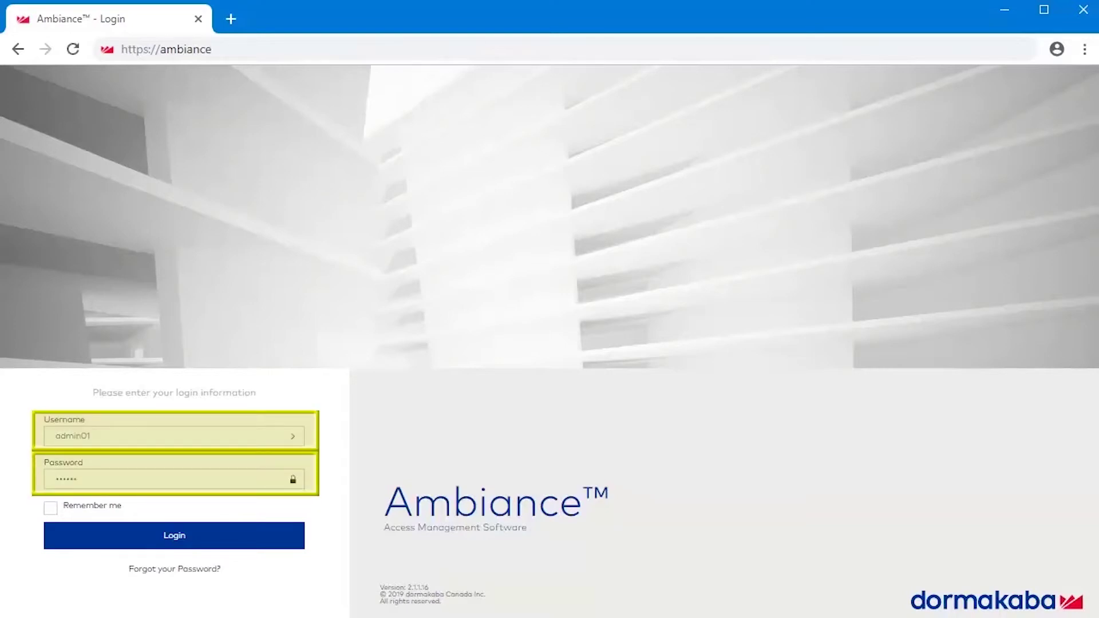
Sign in to Ambiance with the account username and password.
{"action": "left_click", "coordinate": [269, 537]}
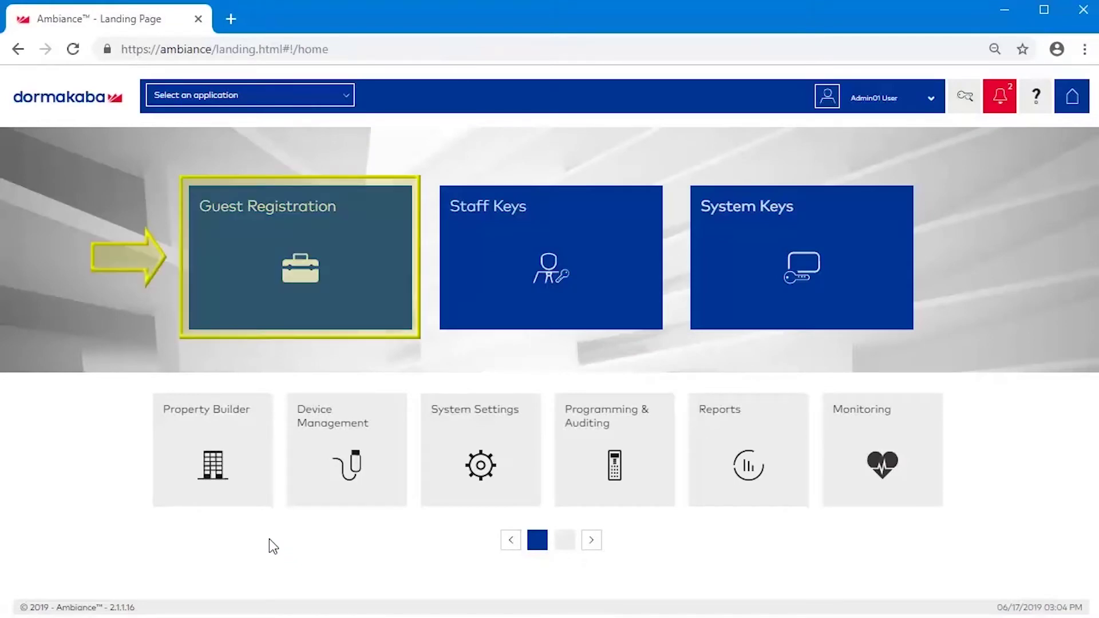
Open the Guest Registration application and start a new registration.
{"action": "left_click", "coordinate": [209, 309]}
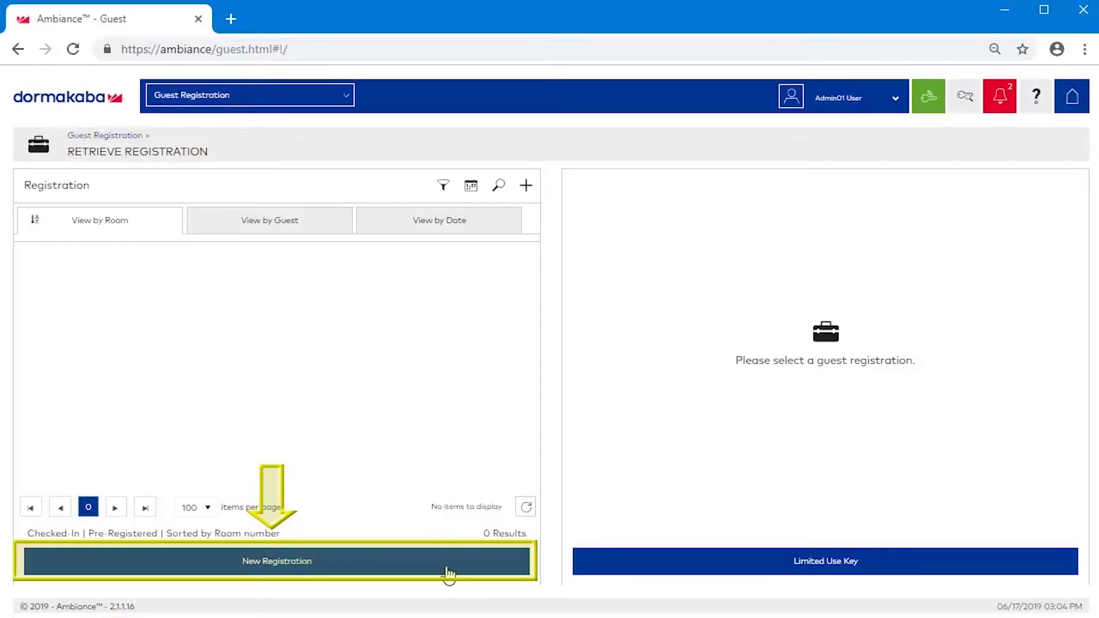
{"action": "left_click", "coordinate": [447, 573]}
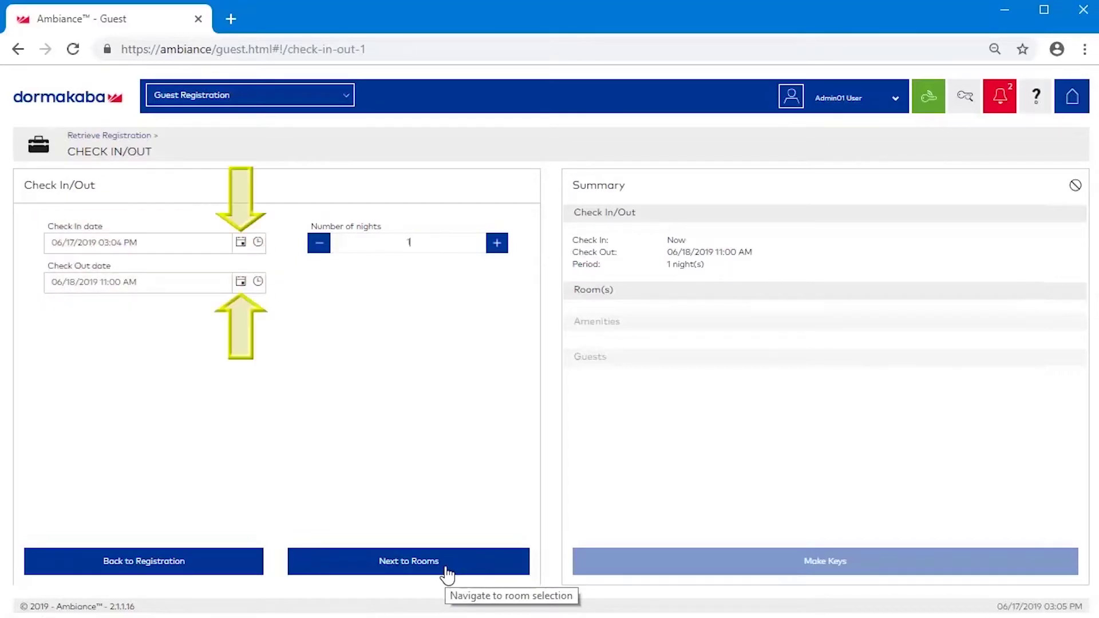
Pick June 20 as check-out, then shorten the stay to 2 nights ending 06/19/2019 11:00 AM.
{"action": "left_click", "coordinate": [241, 283]}
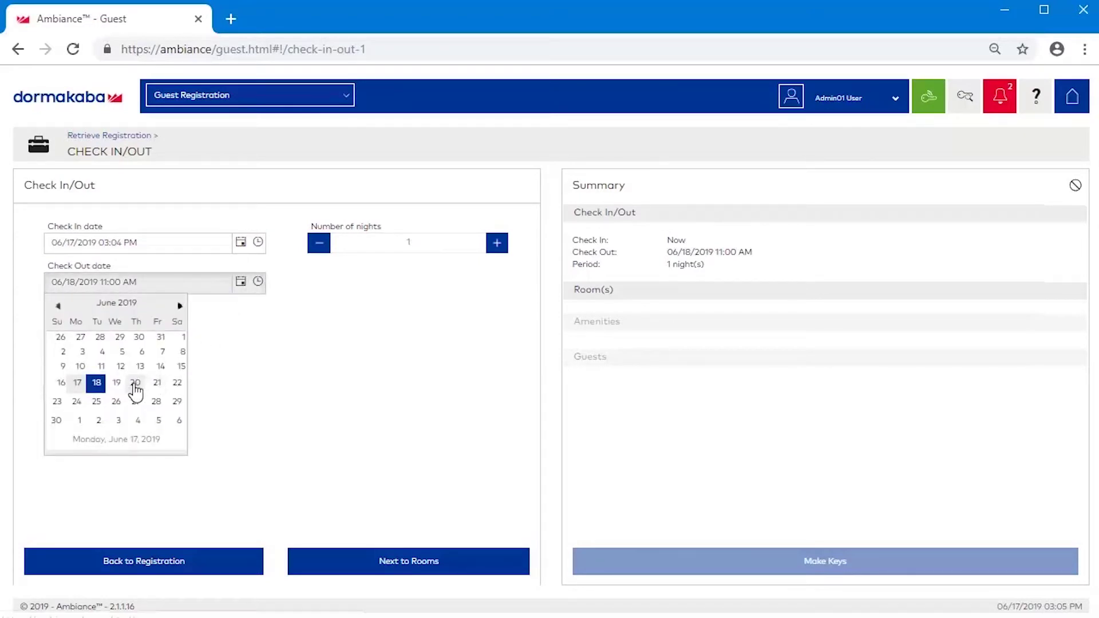
{"action": "left_click", "coordinate": [135, 383]}
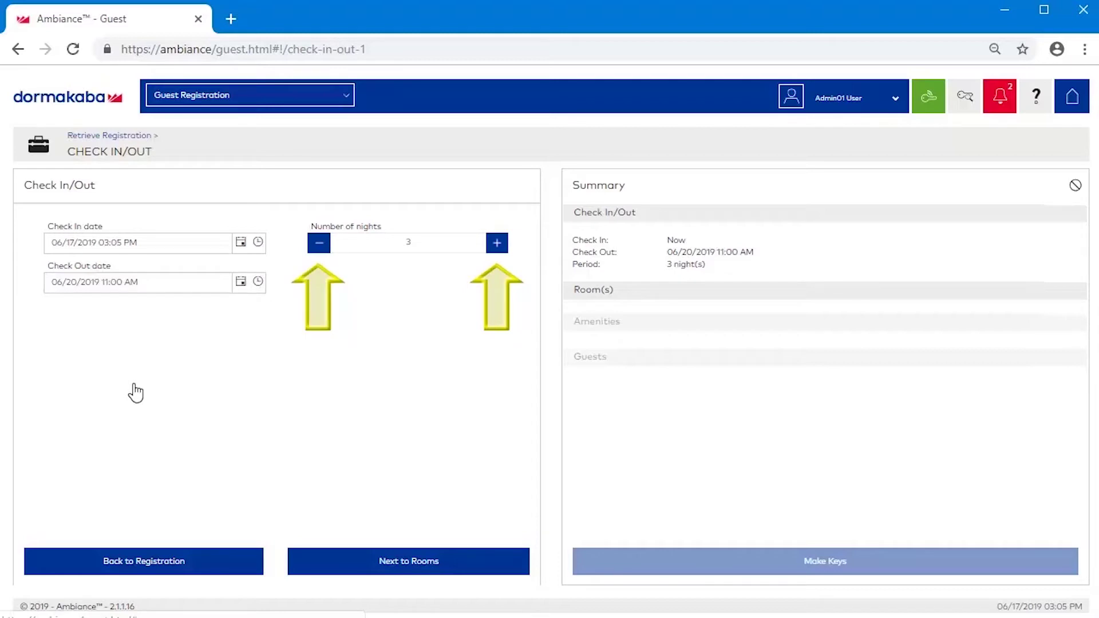
{"action": "left_click", "coordinate": [324, 253]}
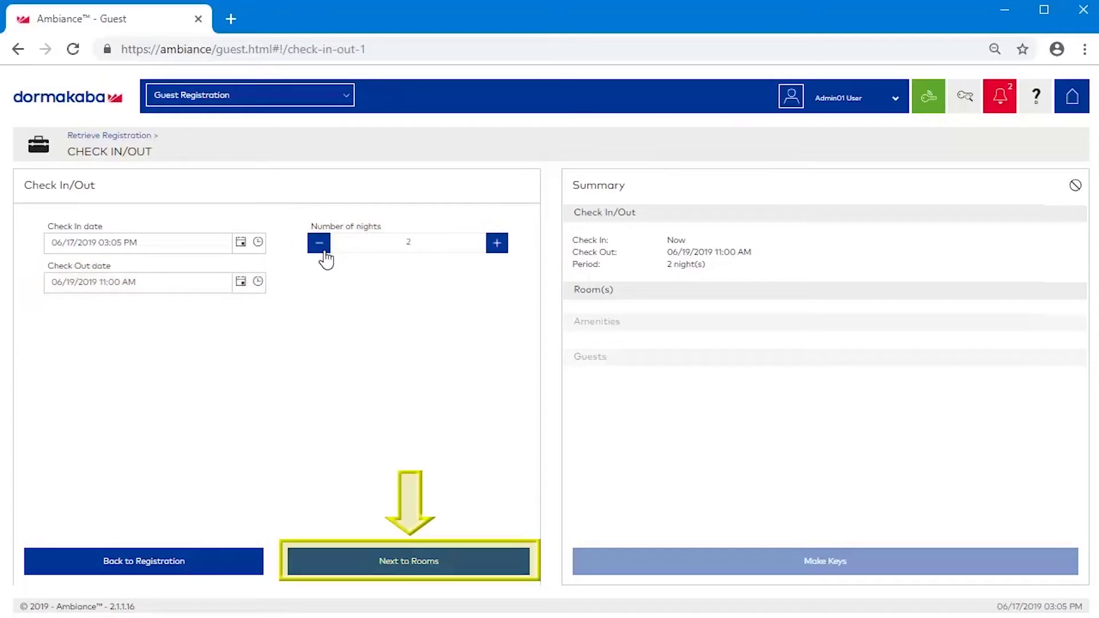
{"action": "left_click", "coordinate": [469, 554]}
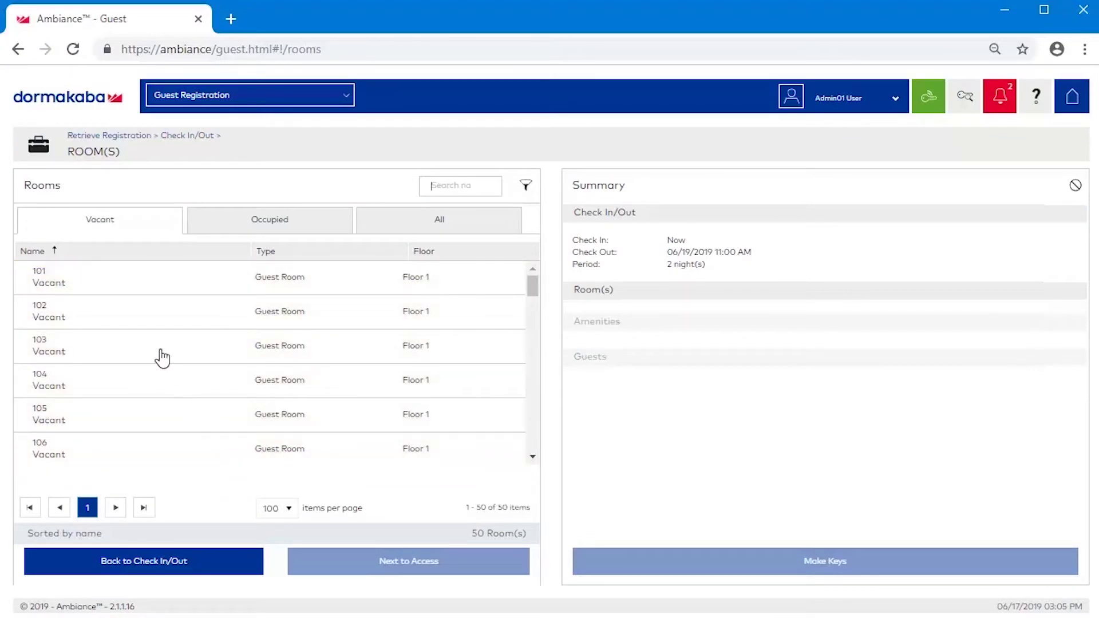
Select room 102 and tick 3) Parking alongside the Gym and Pool amenities.
{"action": "left_click", "coordinate": [147, 322]}
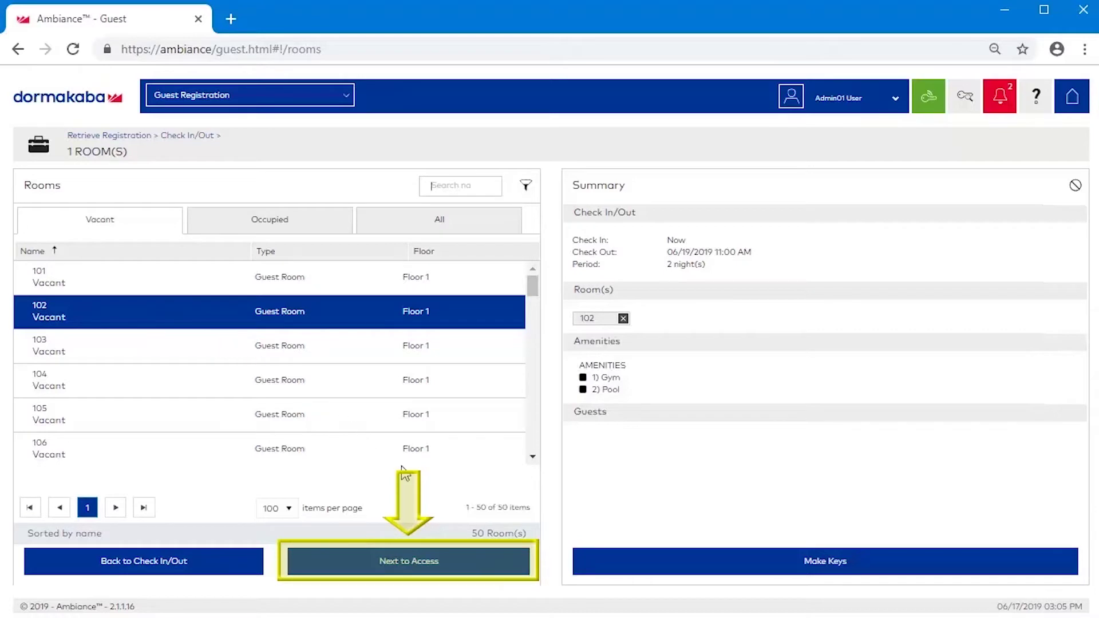
{"action": "left_click", "coordinate": [459, 565]}
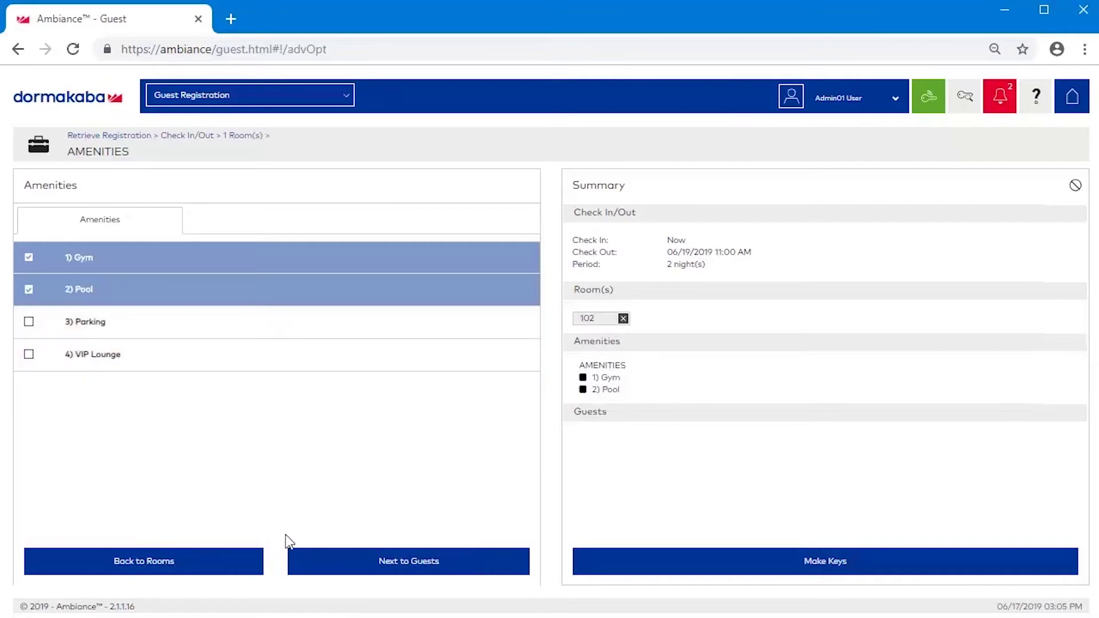
{"action": "left_click", "coordinate": [29, 327]}
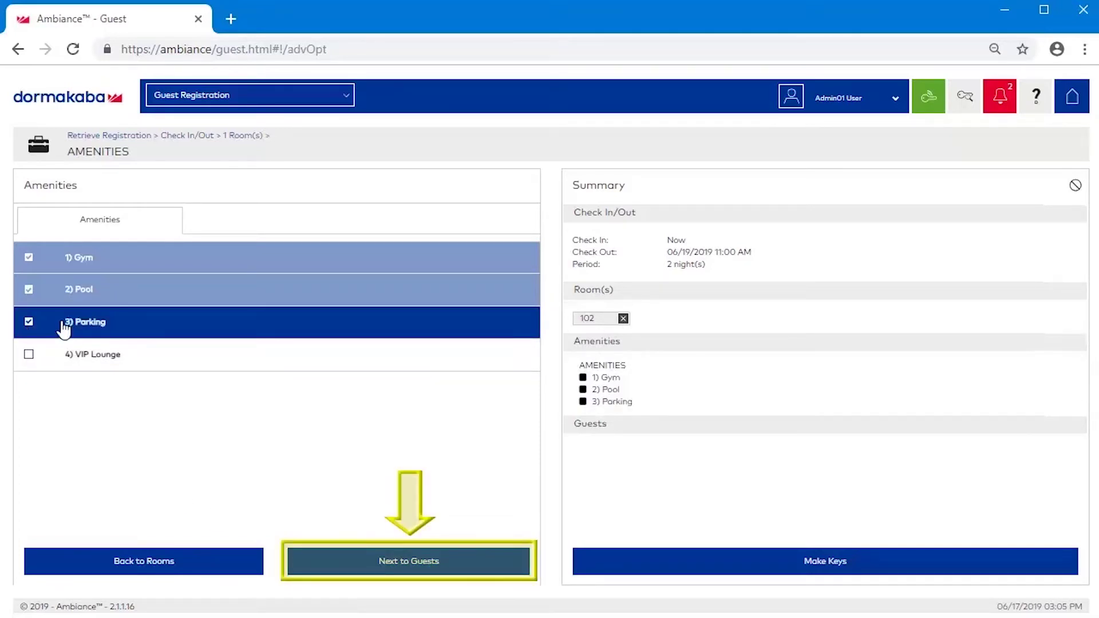
{"action": "left_click", "coordinate": [468, 562]}
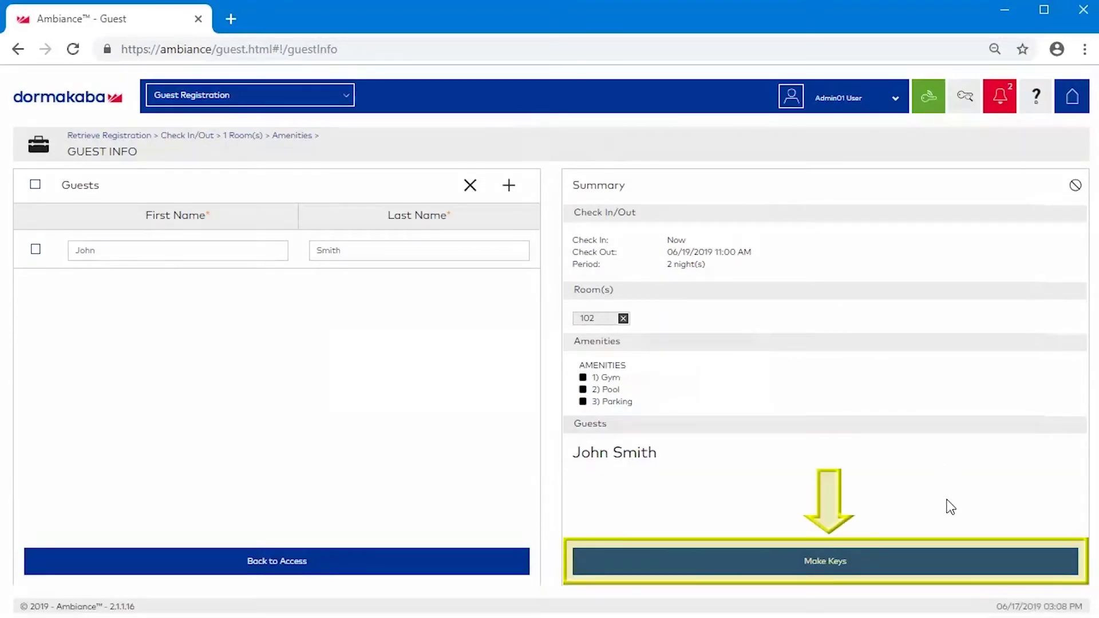
Encode a single key for the room 102 guest, reducing the key count to 1.
{"action": "left_click", "coordinate": [937, 559]}
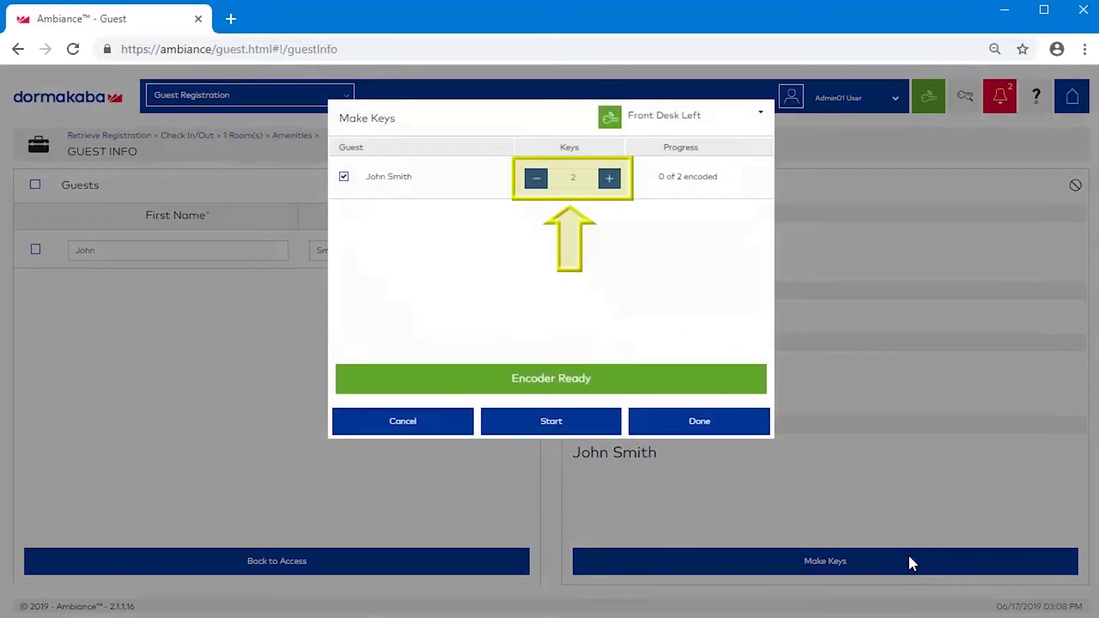
{"action": "left_click", "coordinate": [537, 180]}
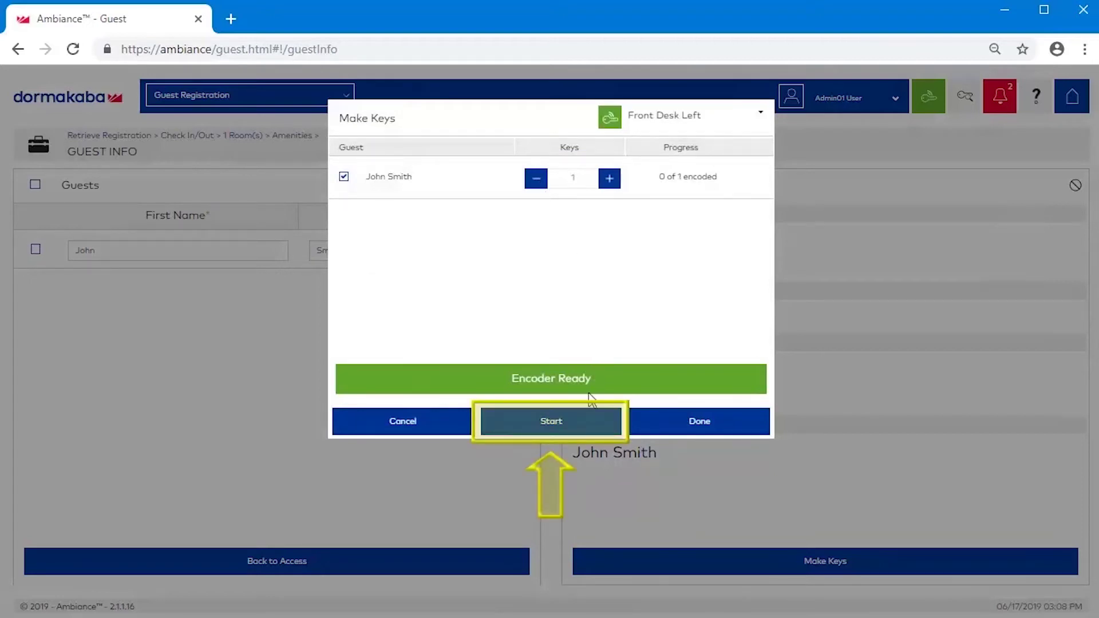
{"action": "left_click", "coordinate": [579, 426]}
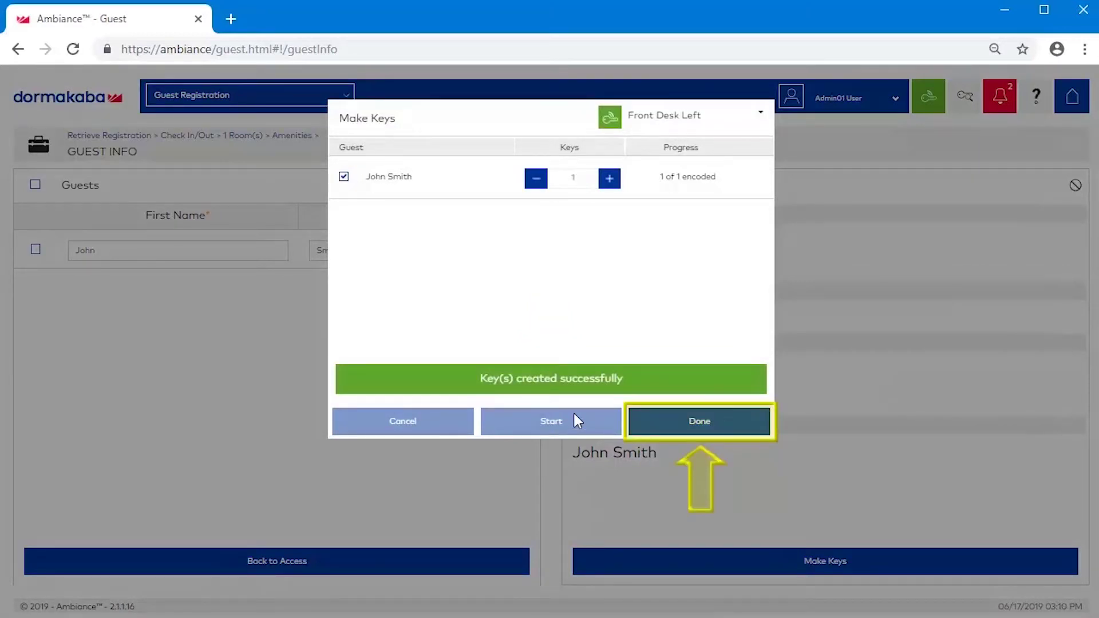
{"action": "left_click", "coordinate": [660, 433]}
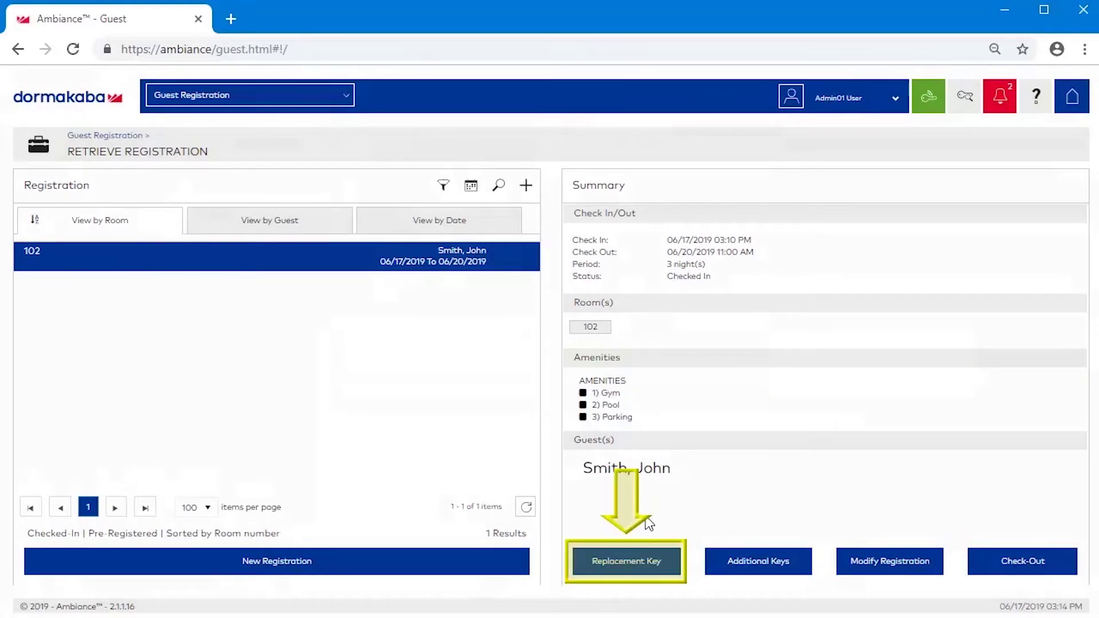
Encode one replacement key for the room 102 guest.
{"action": "left_click", "coordinate": [667, 561]}
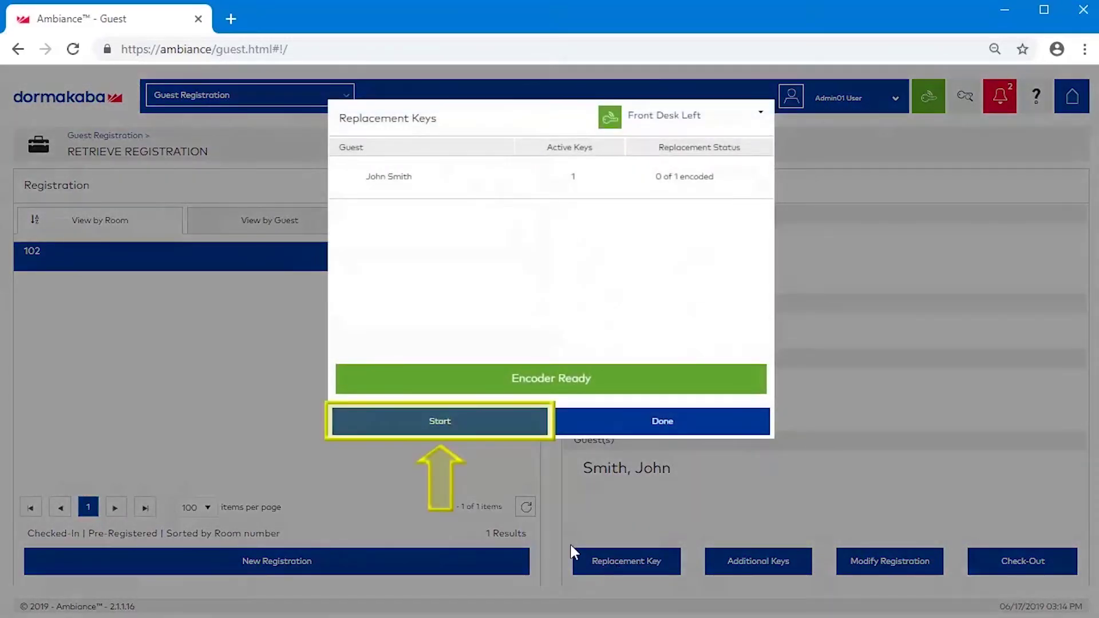
{"action": "left_click", "coordinate": [472, 428]}
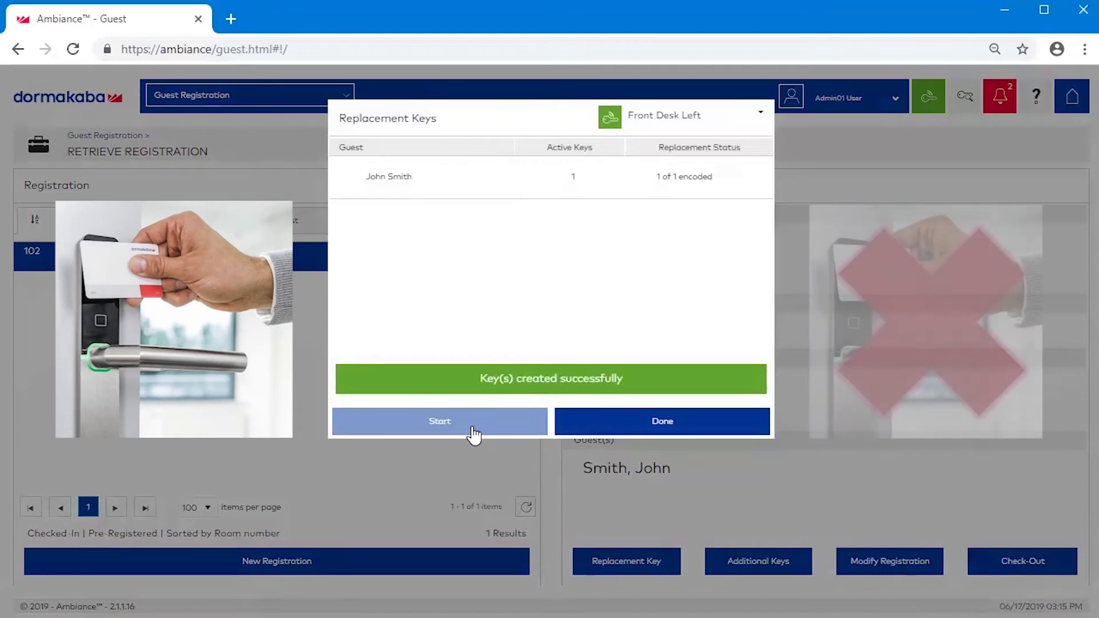
{"action": "left_click", "coordinate": [569, 425]}
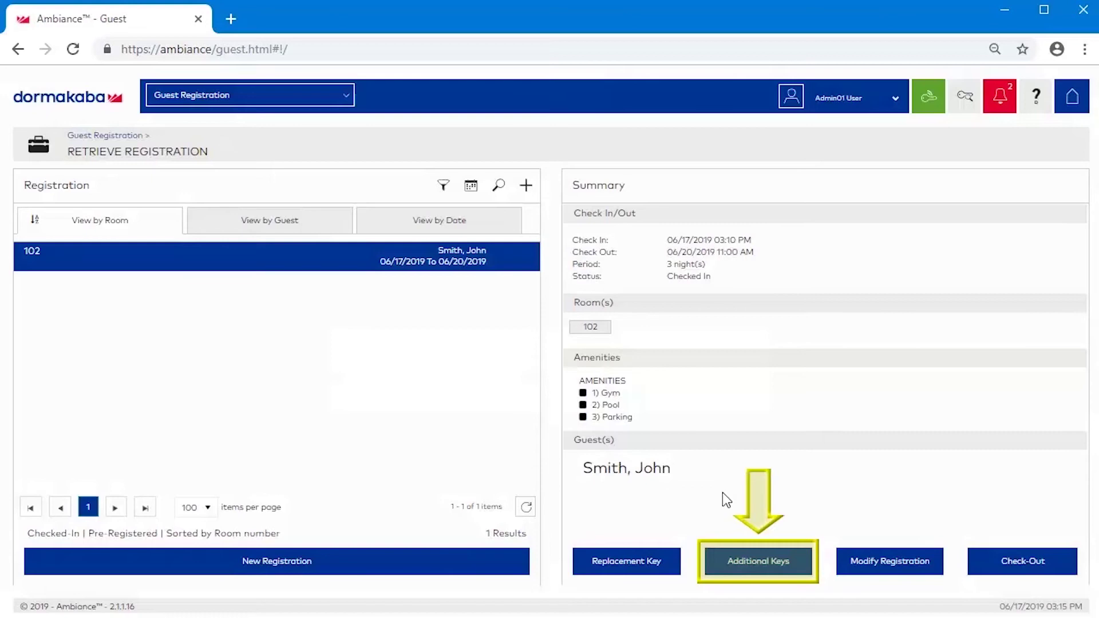
{"action": "left_click", "coordinate": [751, 558]}
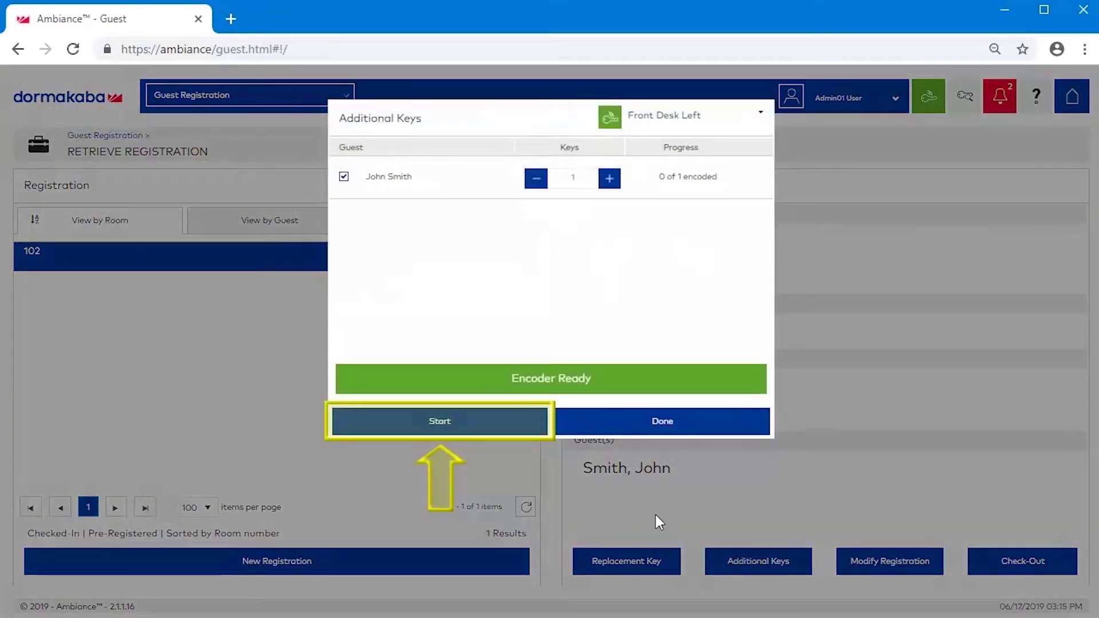
Encode the single additional key for room 102 and close the Additional Keys dialog.
{"action": "left_click", "coordinate": [534, 424]}
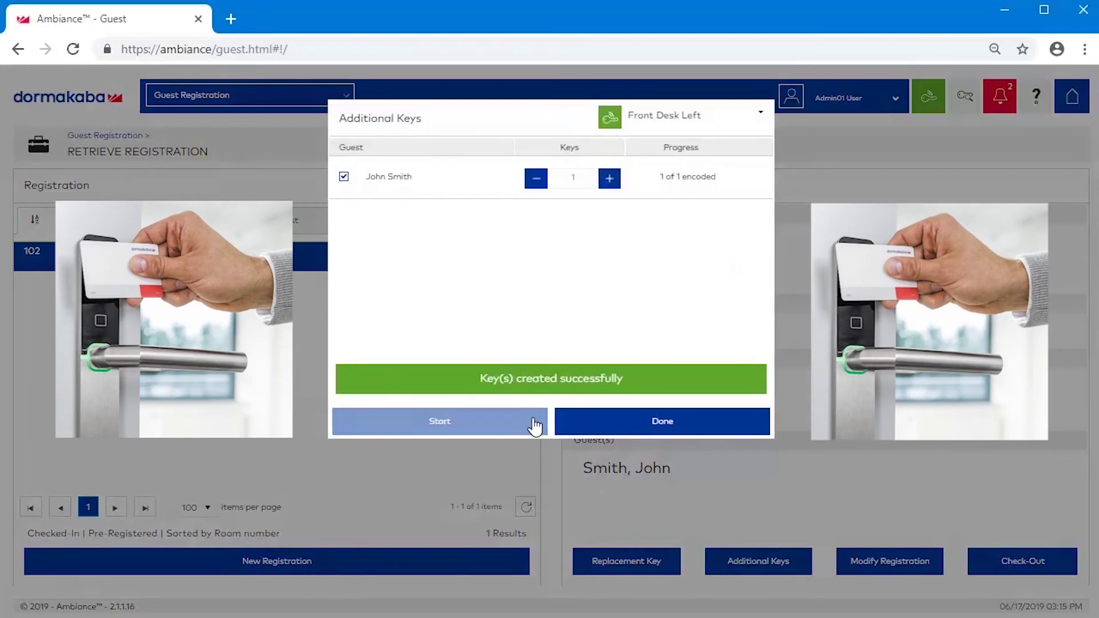
{"action": "left_click", "coordinate": [580, 429]}
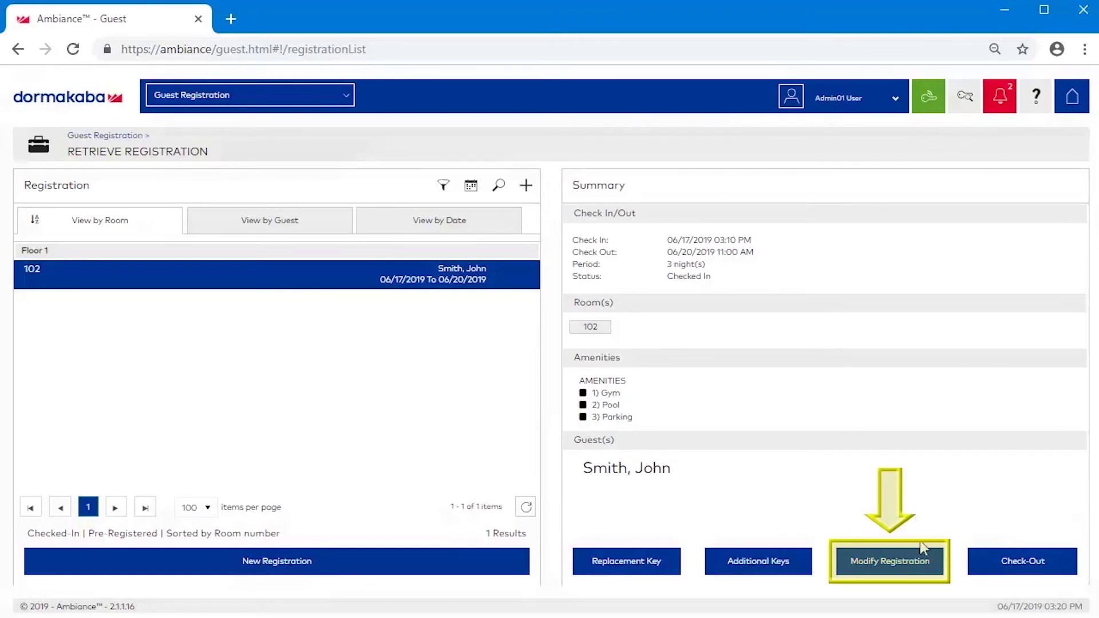
Extend the stay to 4 nights, checking out 06/21/2019 11:00 AM, and encode a new key.
{"action": "left_click", "coordinate": [921, 563]}
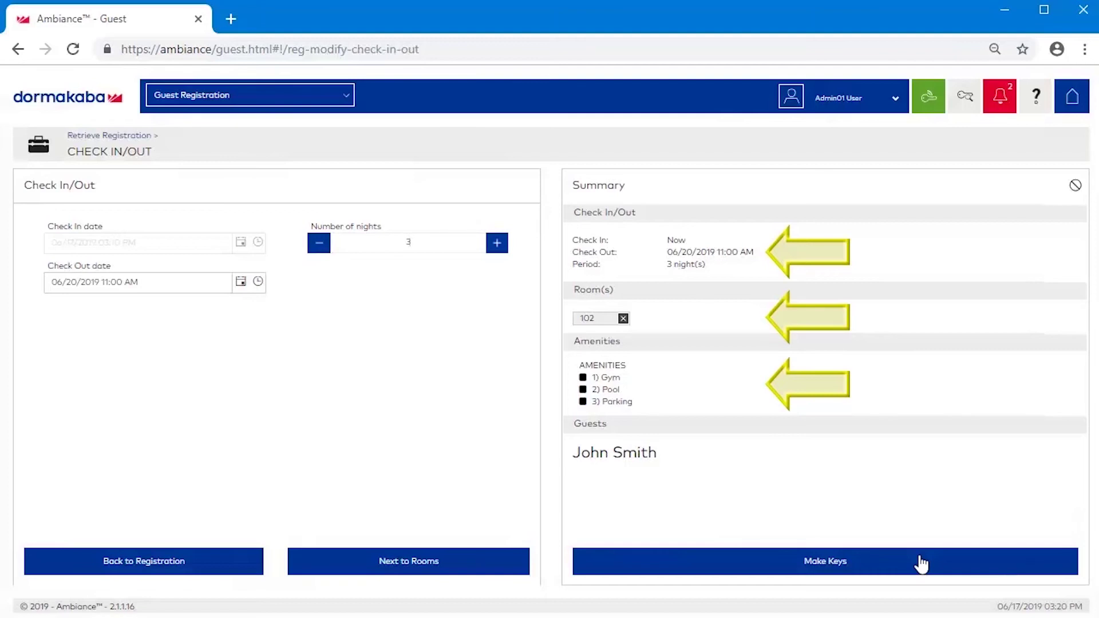
{"action": "left_click", "coordinate": [920, 563]}
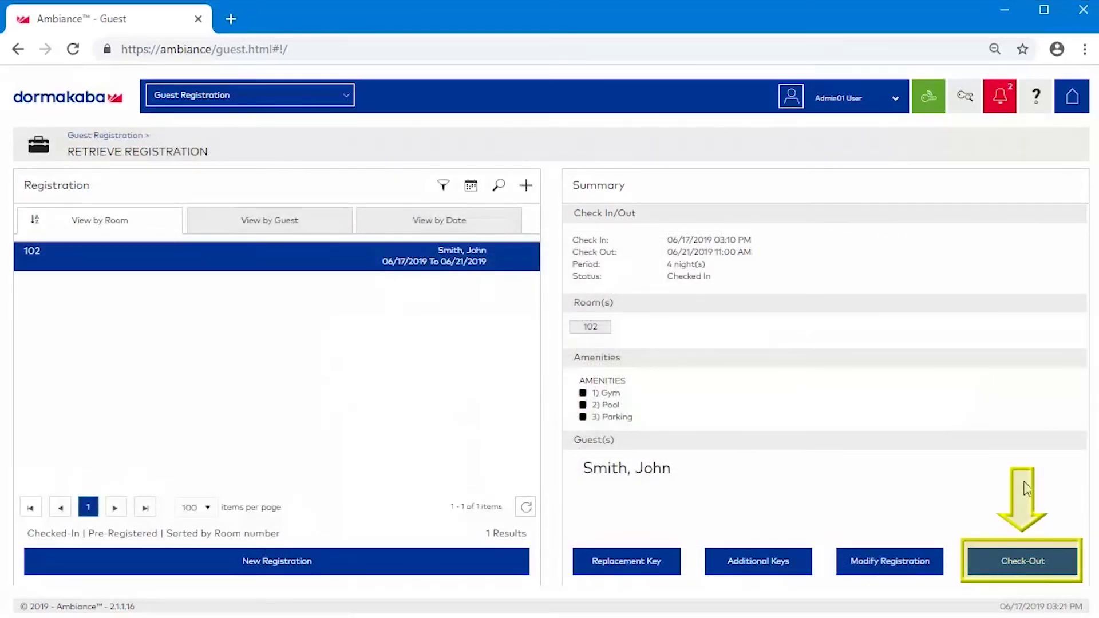
Check out the room 102 registration, confirm with Yes, and refresh the list to 0 results.
{"action": "left_click", "coordinate": [1050, 564]}
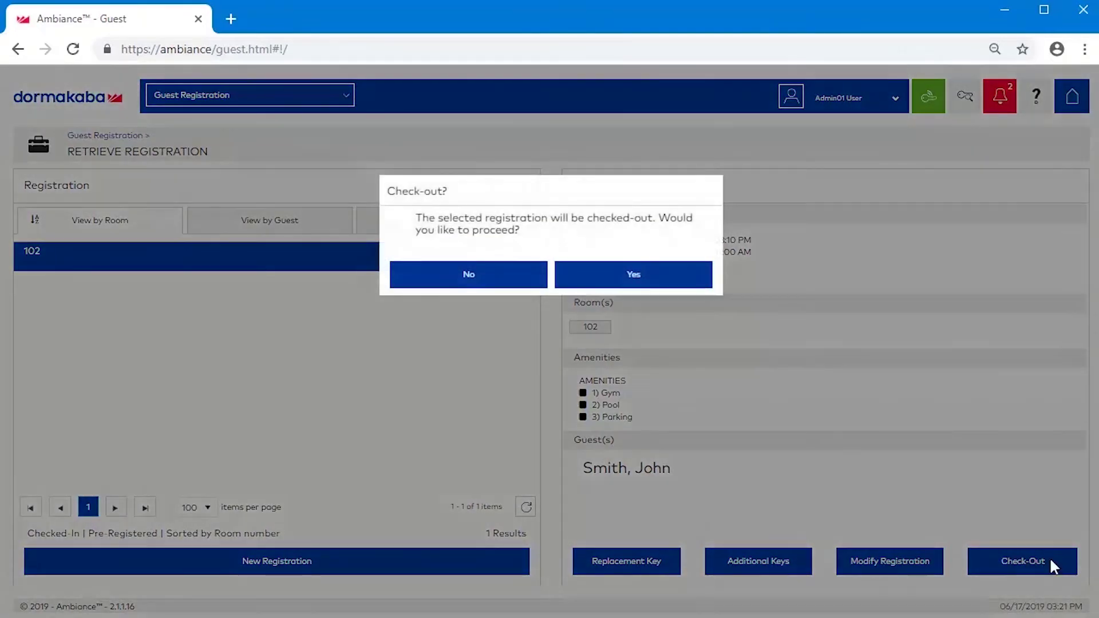
{"action": "left_click", "coordinate": [685, 279]}
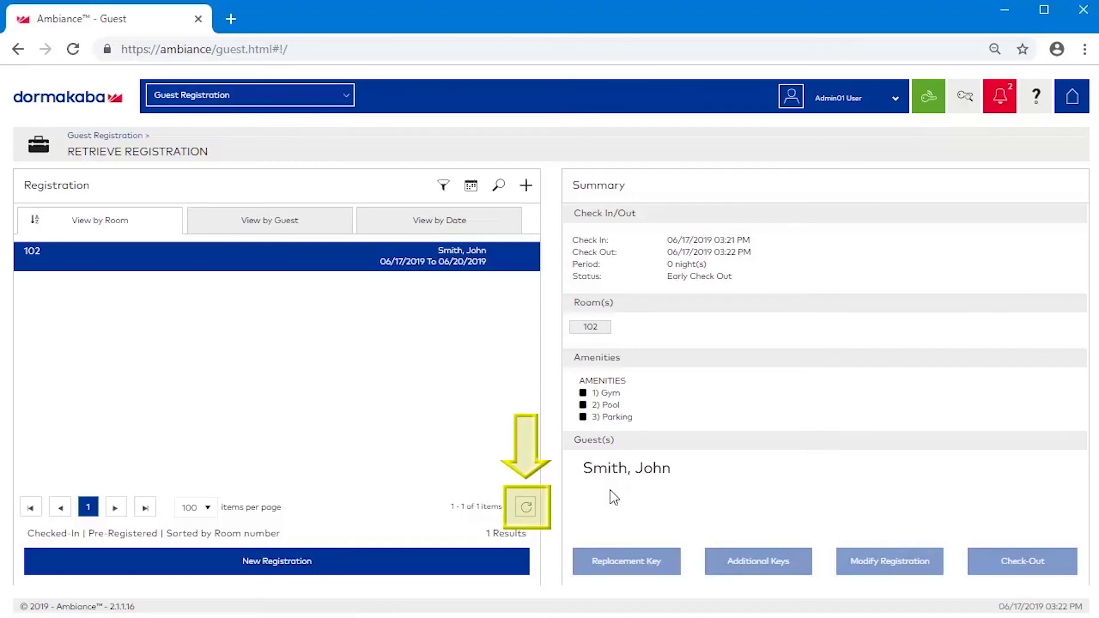
{"action": "left_click", "coordinate": [526, 508]}
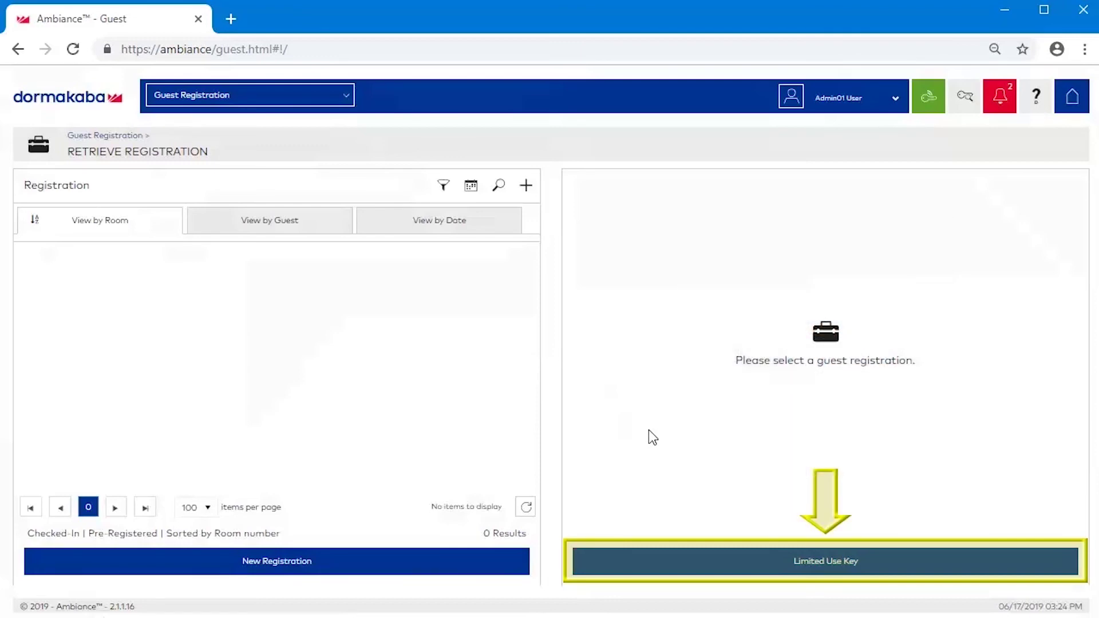
Make and encode a limited use key for vacant room 102.
{"action": "left_click", "coordinate": [690, 562]}
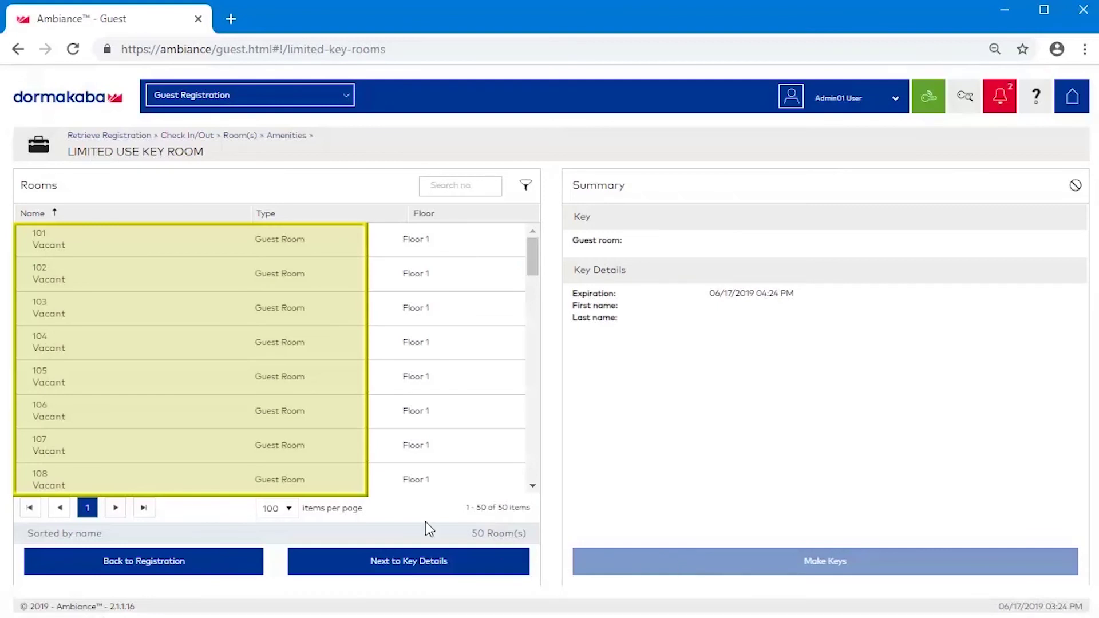
{"action": "left_click", "coordinate": [125, 270]}
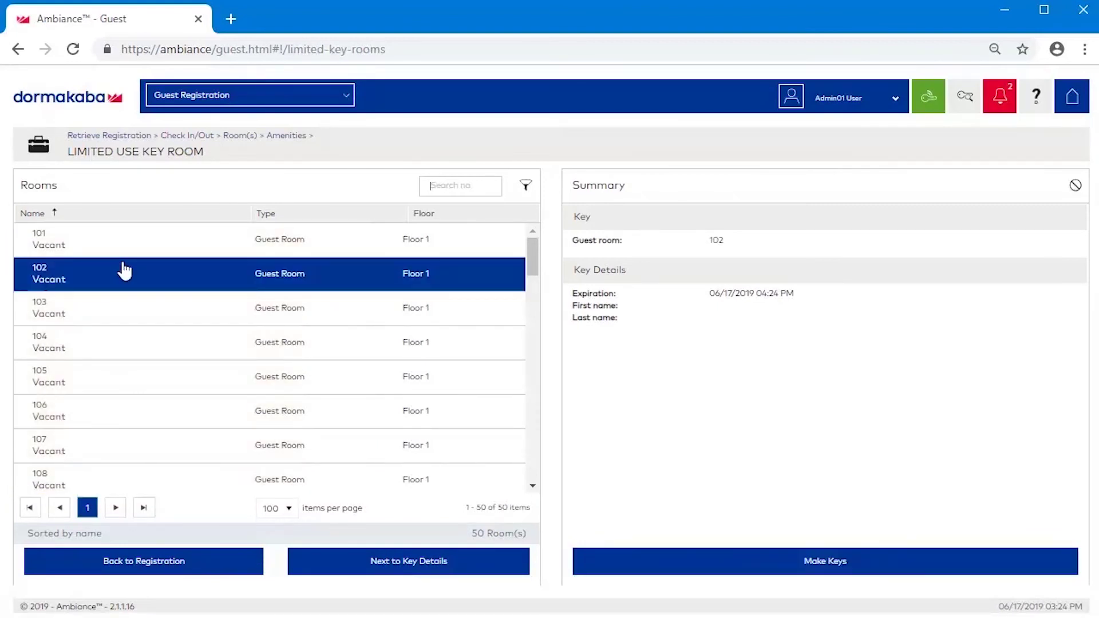
{"action": "left_click", "coordinate": [790, 563]}
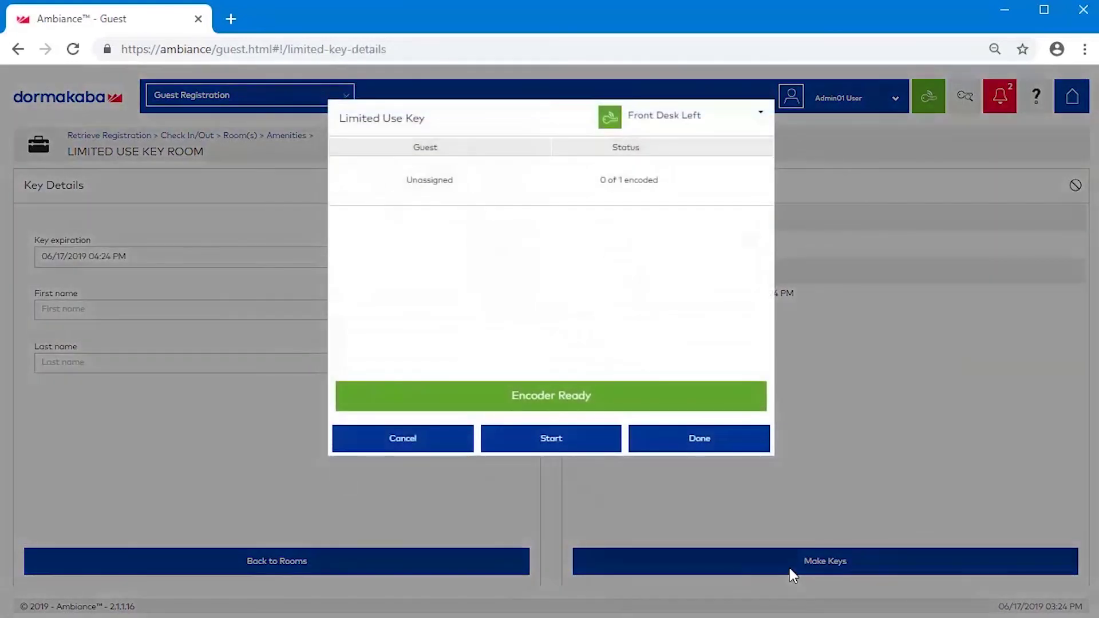
{"action": "left_click", "coordinate": [515, 441]}
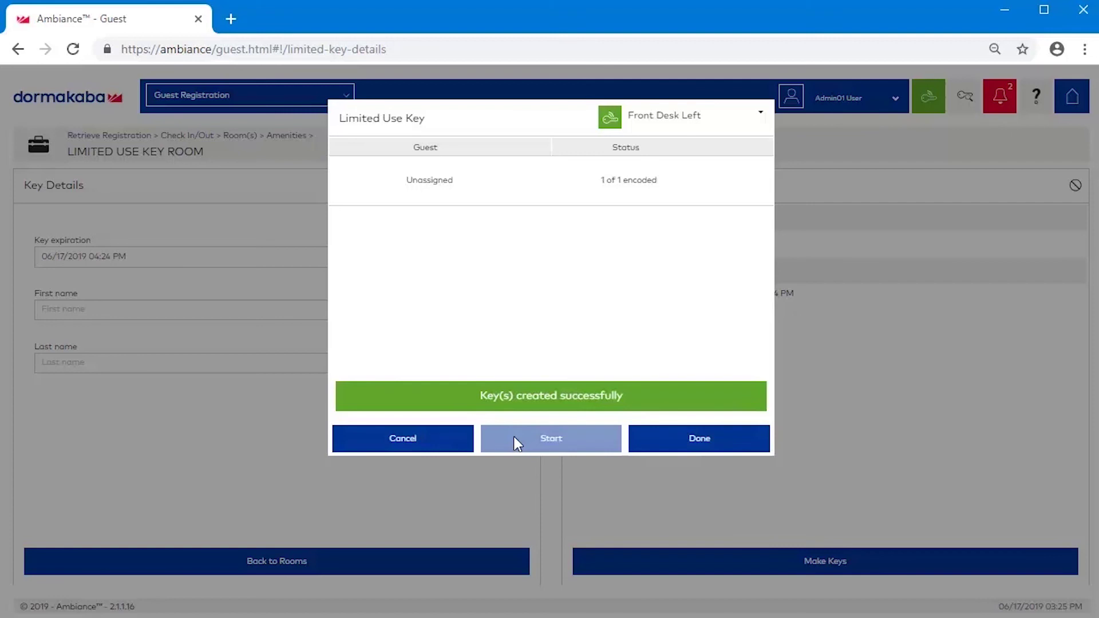
{"action": "left_click", "coordinate": [667, 447]}
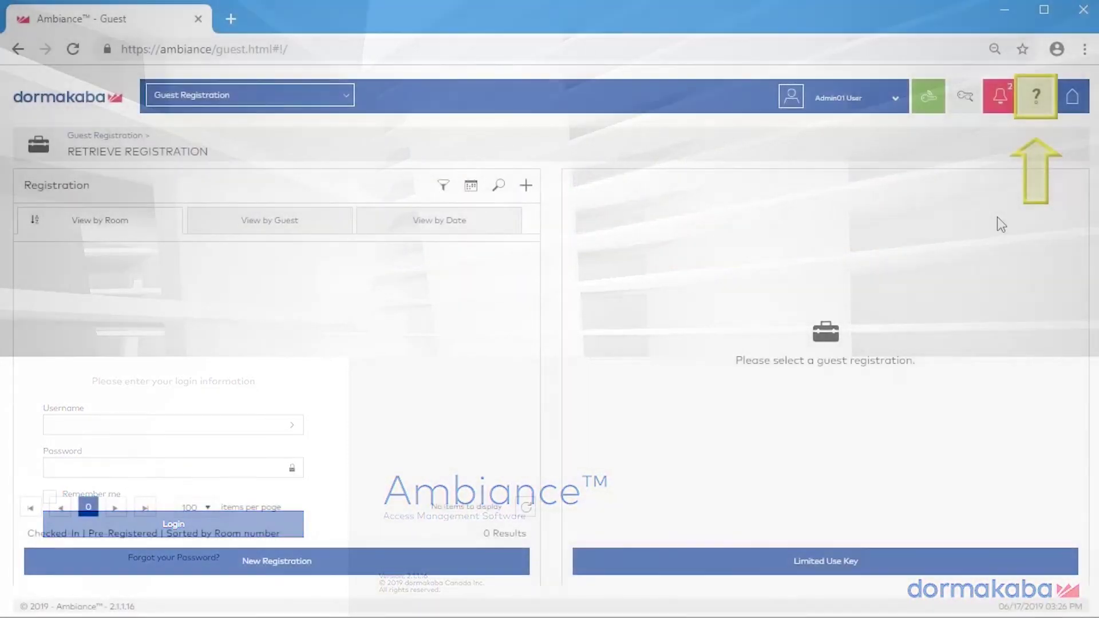
Show the Guest Registration help article beside the registration page.
{"action": "left_click", "coordinate": [1034, 106]}
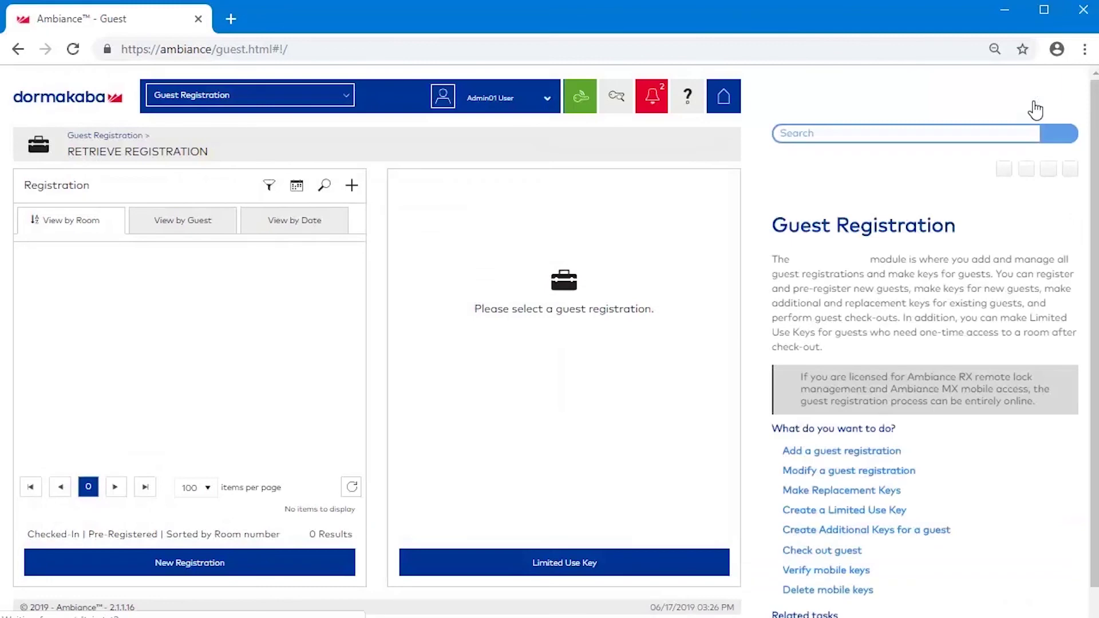